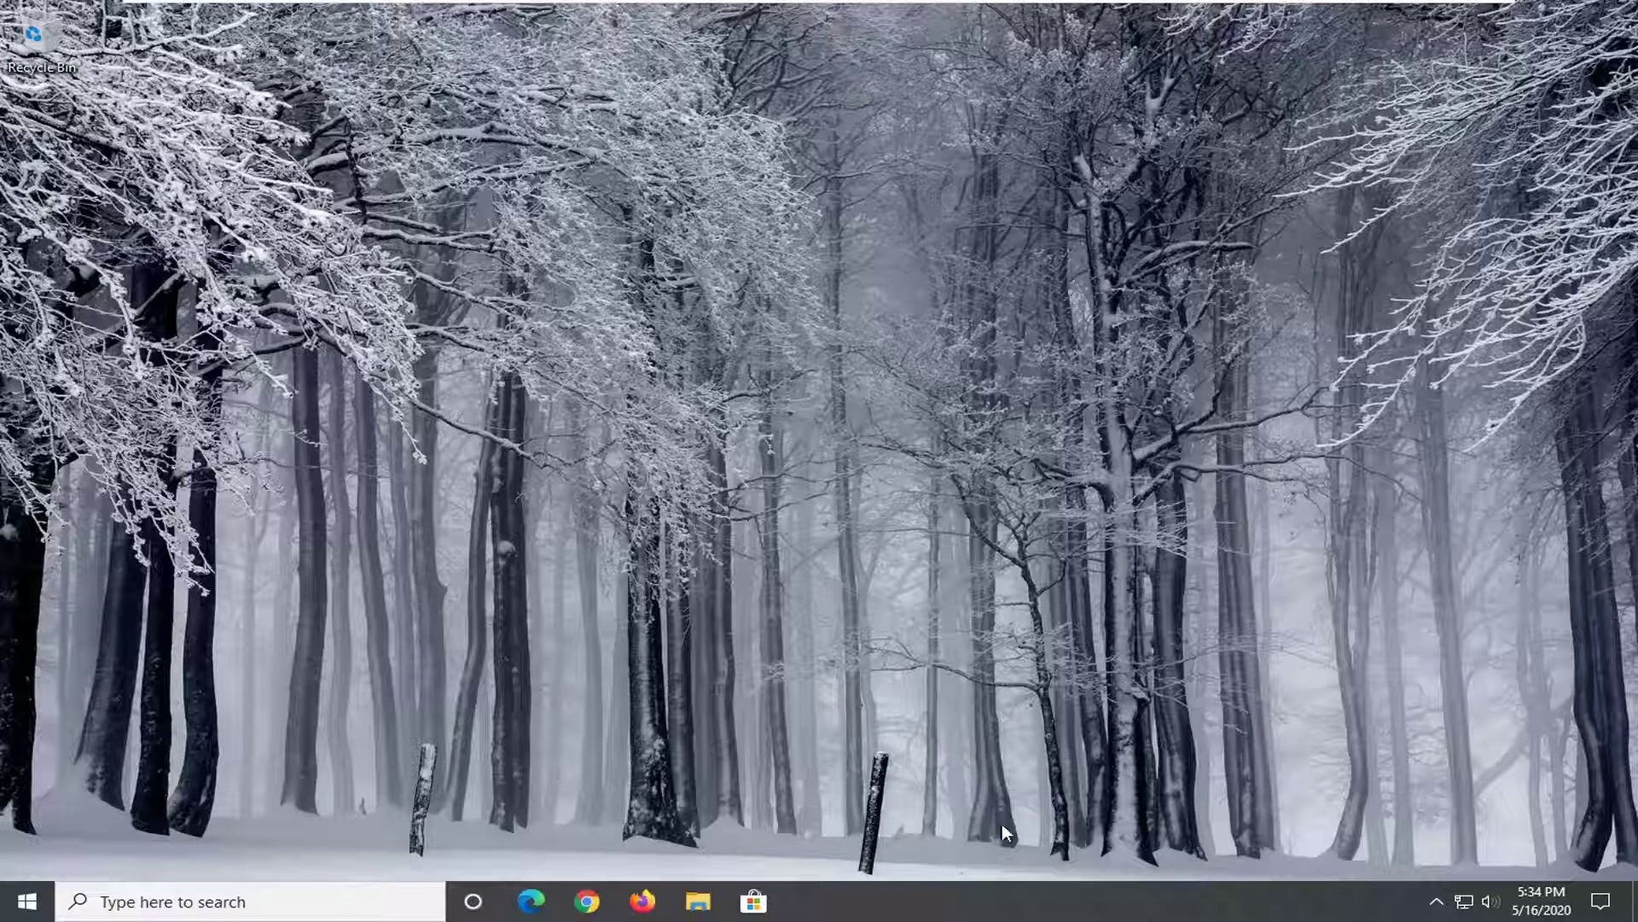
# Launch Task Manager from the taskbar's right-click menu.
pyautogui.rightClick(1011, 899)
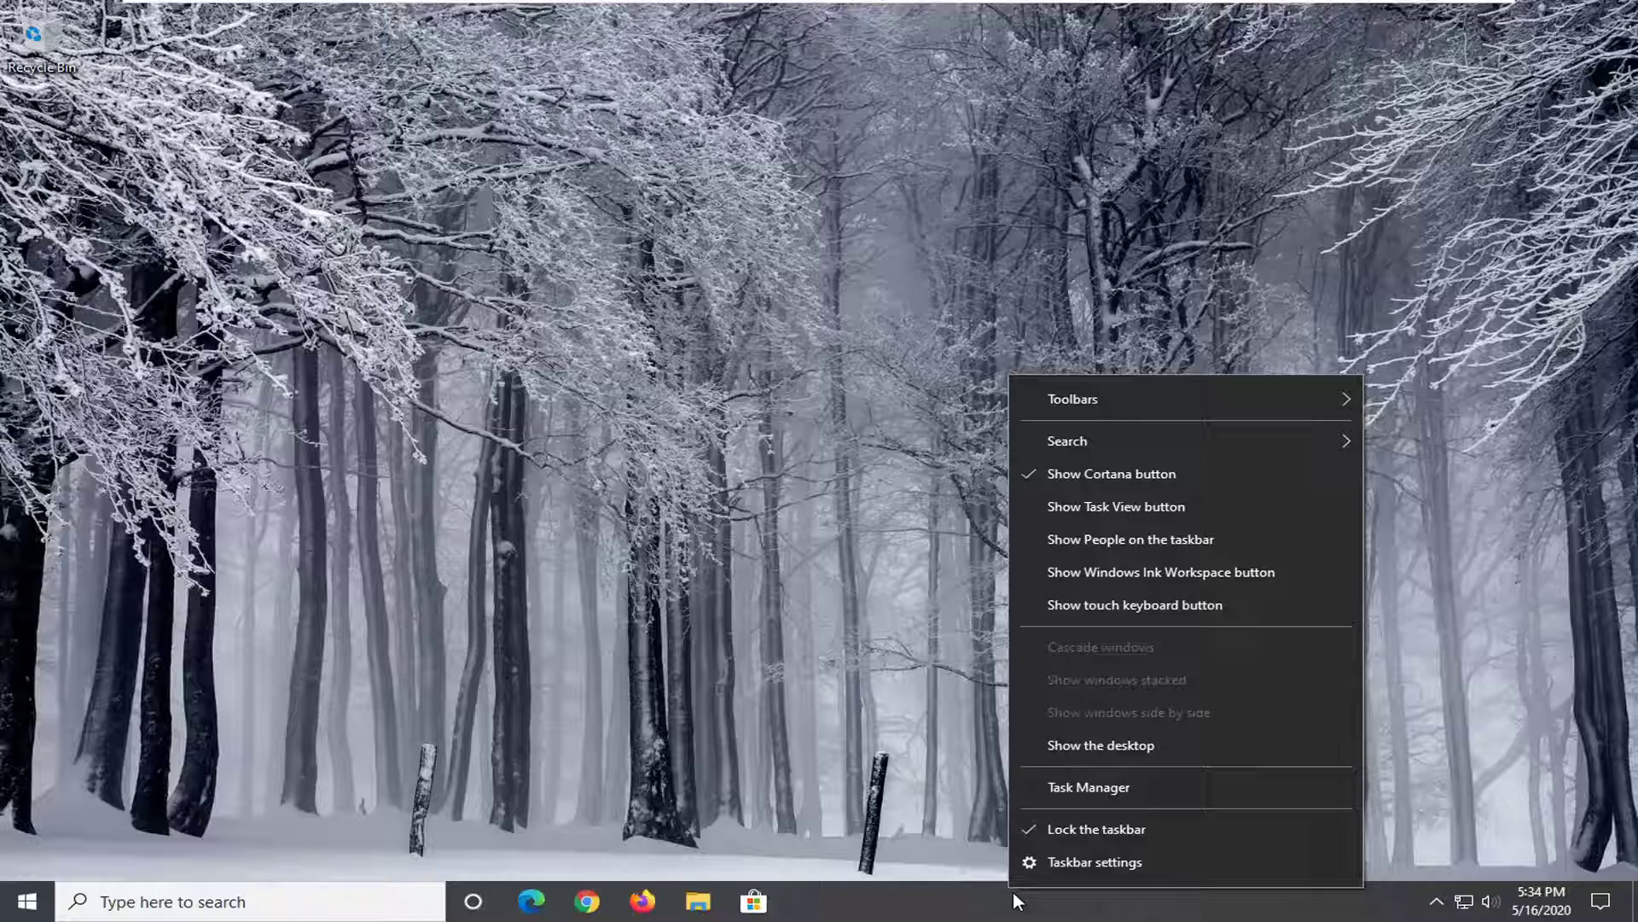
pyautogui.click(1085, 785)
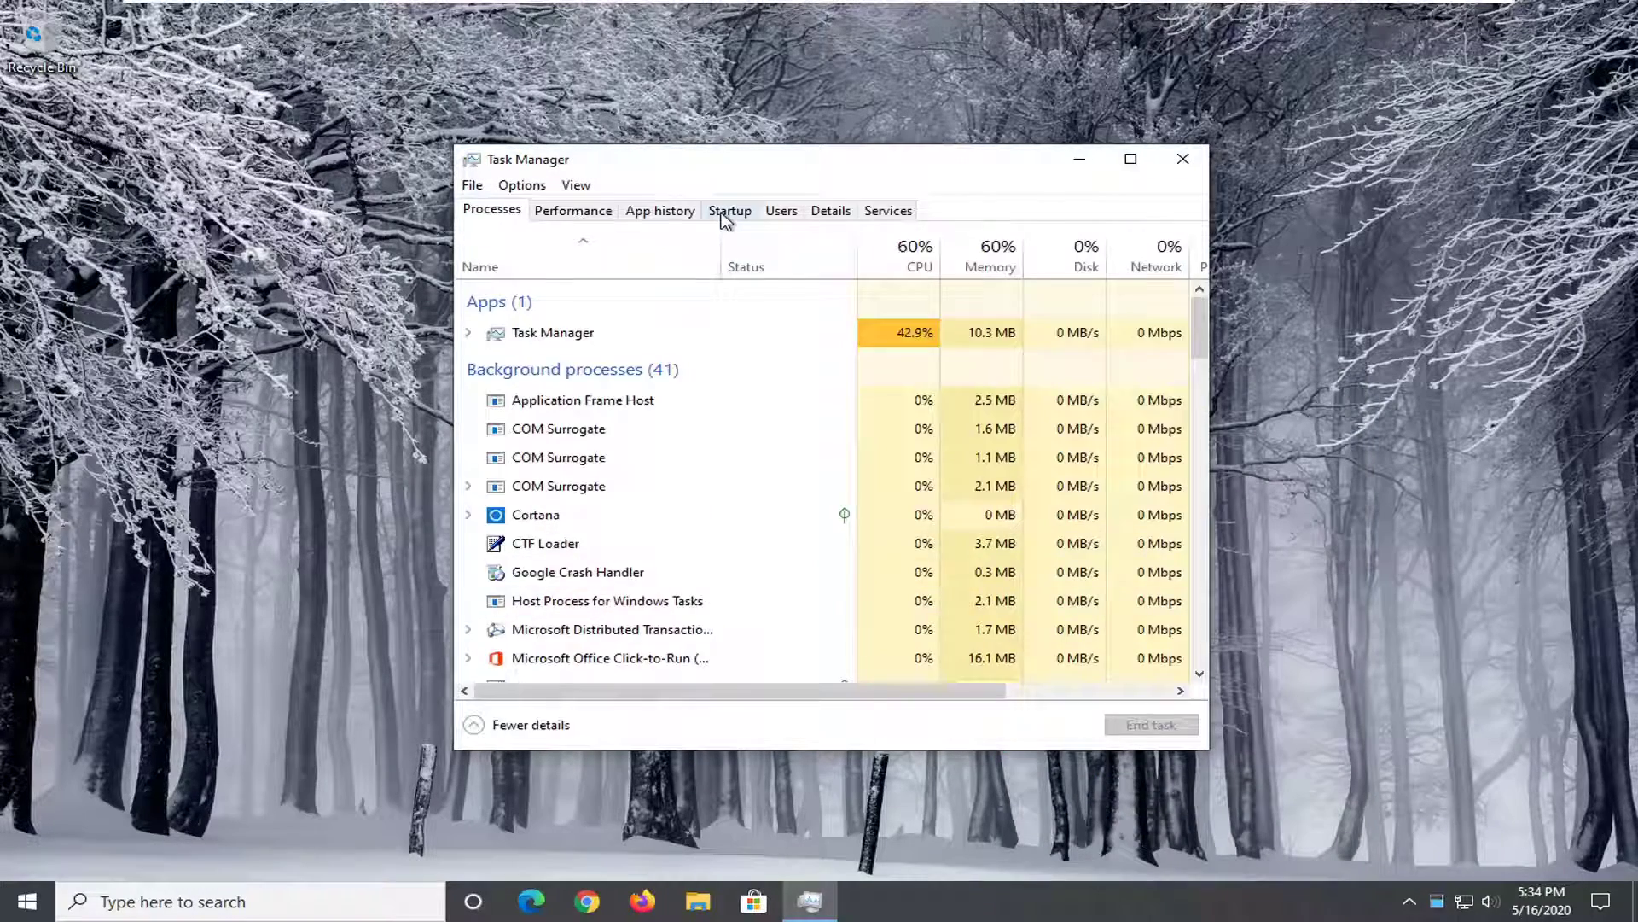
# Show the Startup list of five programs with their publisher, status and startup impact.
pyautogui.click(725, 216)
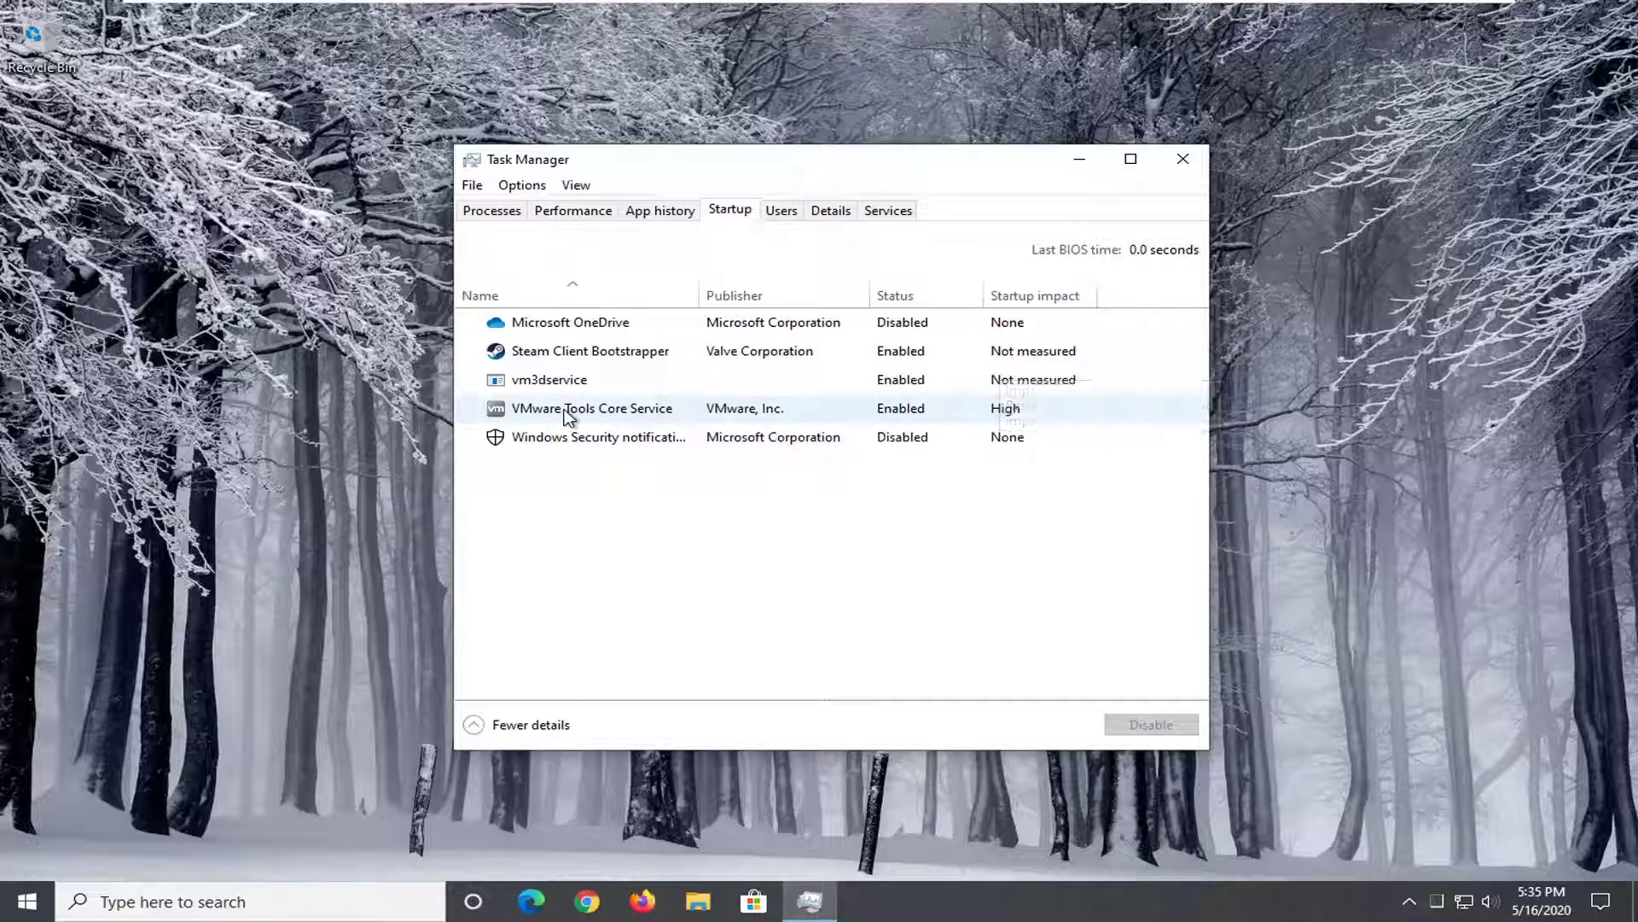
pyautogui.click(580, 332)
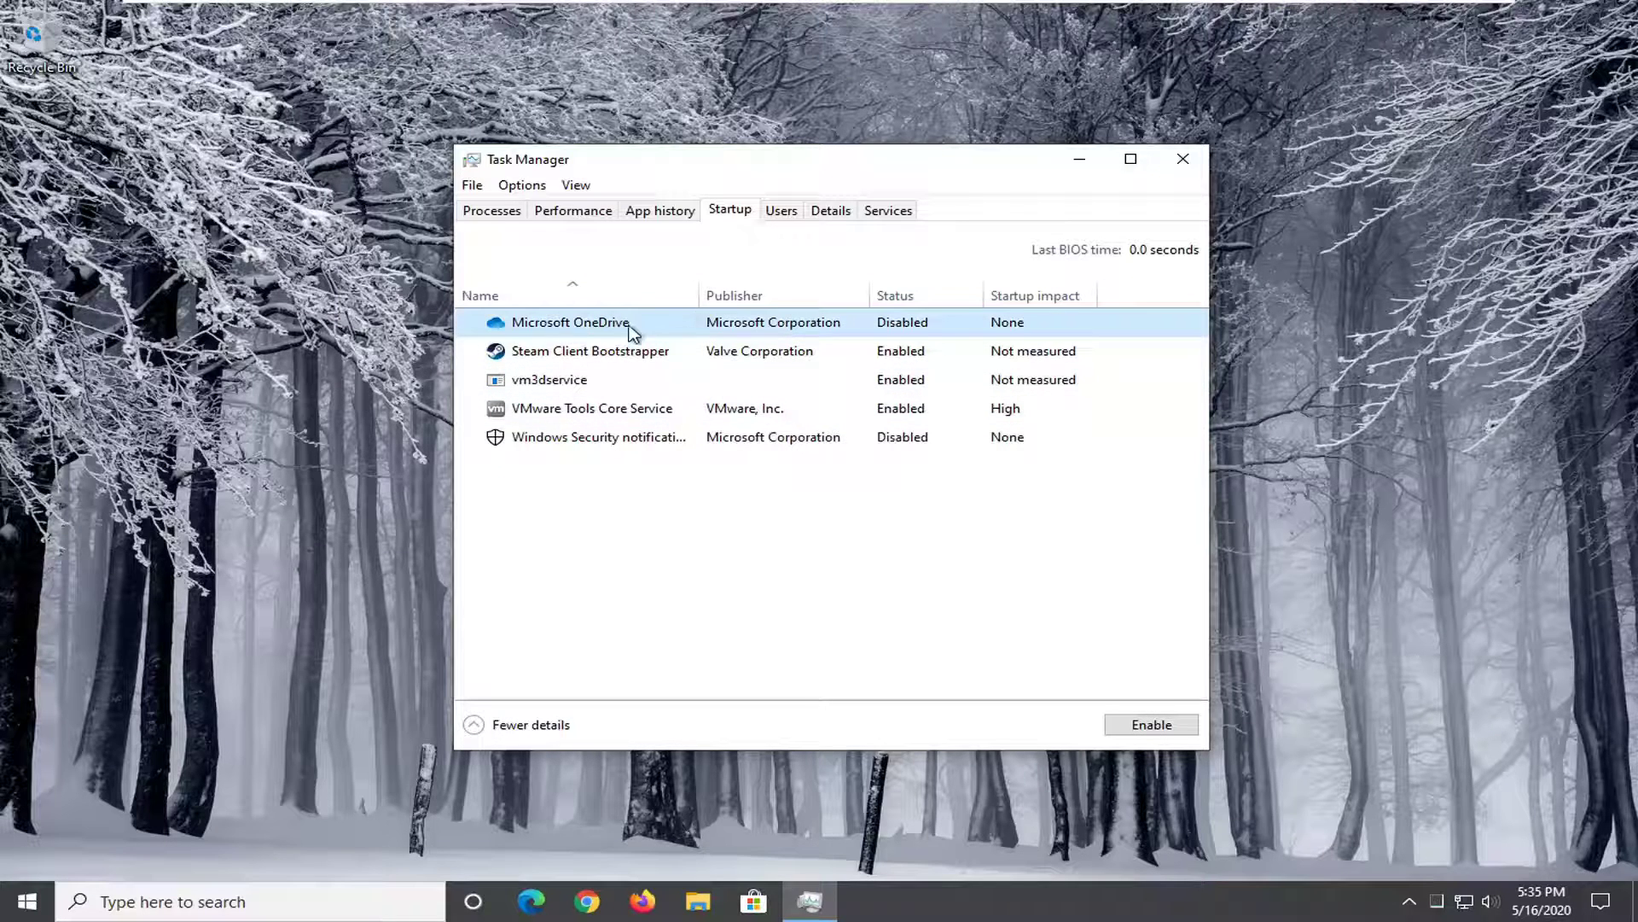
pyautogui.click(1152, 727)
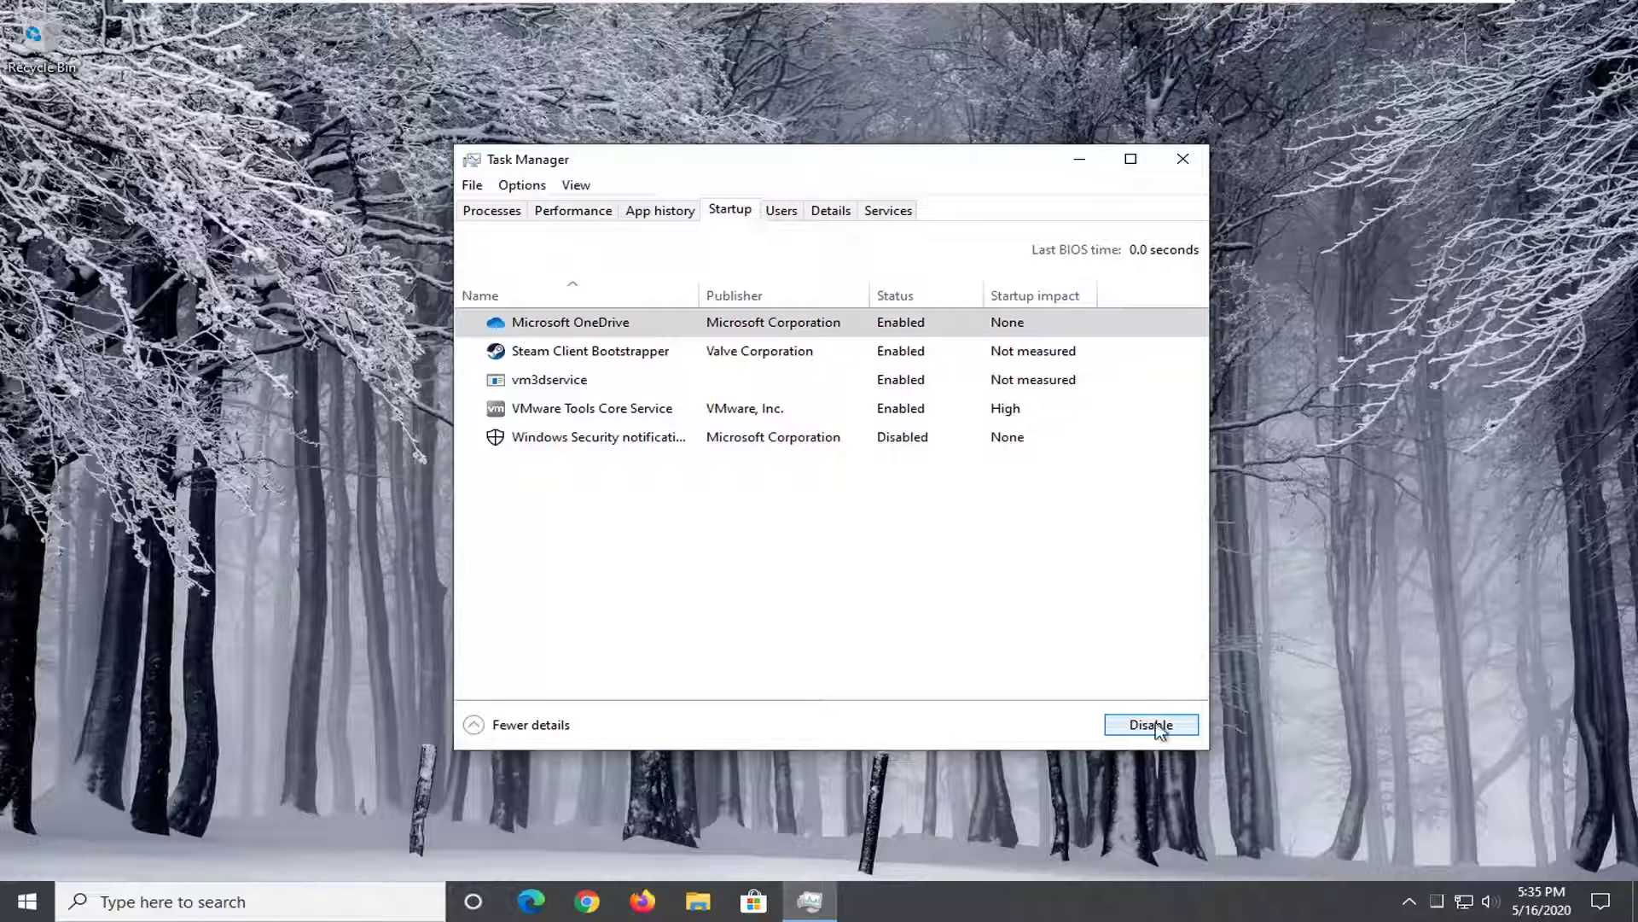
pyautogui.click(1135, 725)
pyautogui.click(559, 358)
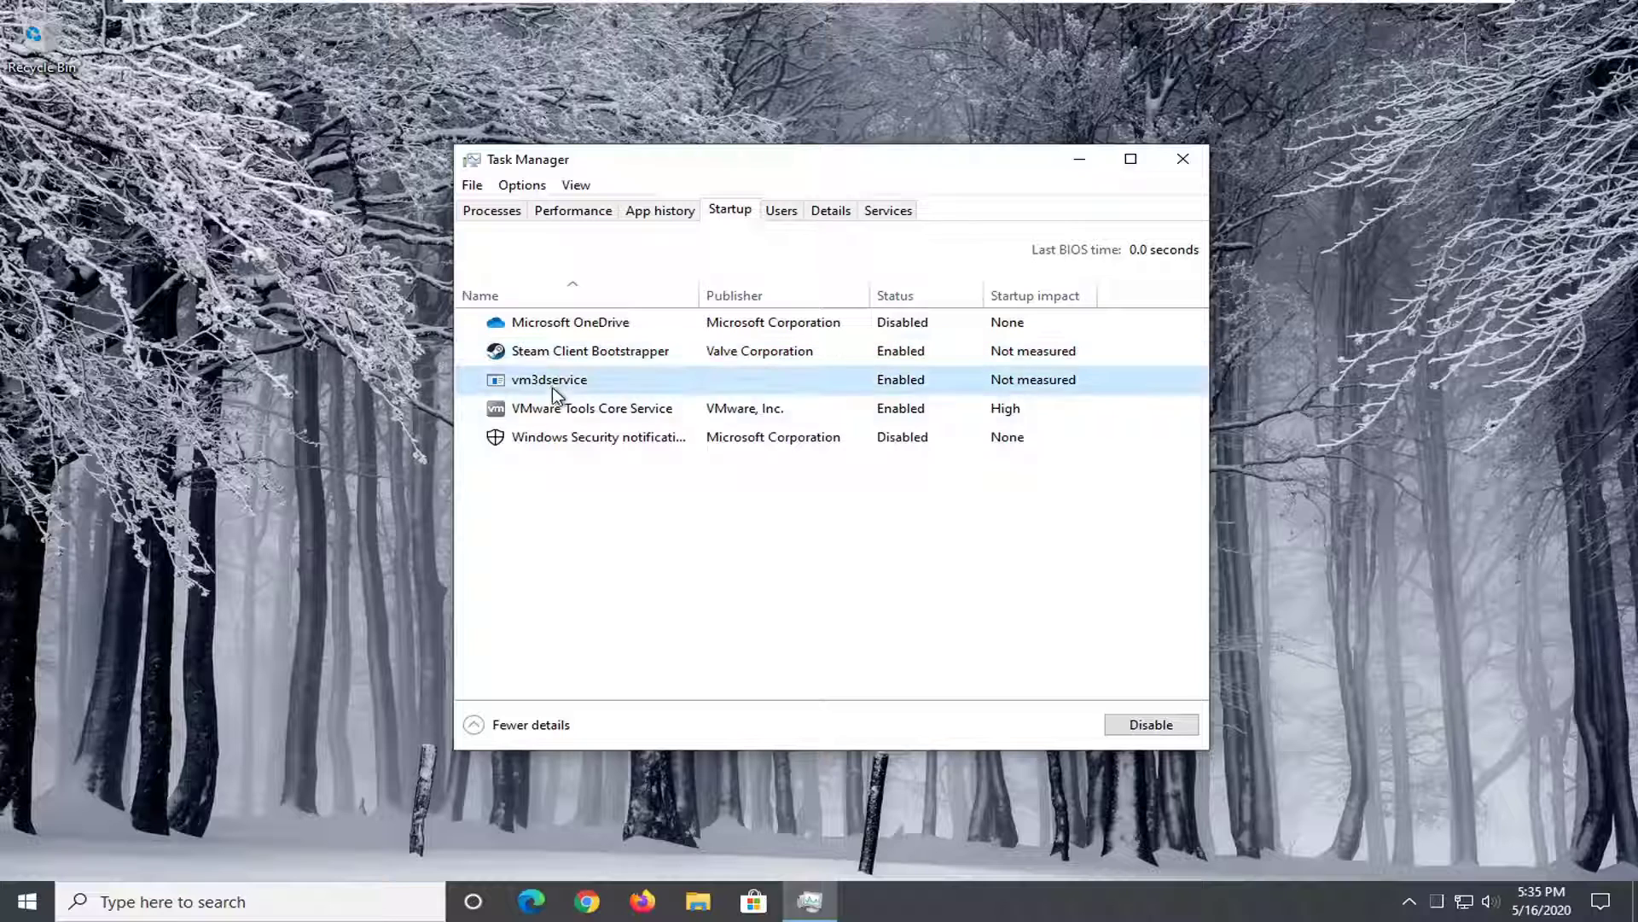
pyautogui.click(555, 409)
pyautogui.click(573, 380)
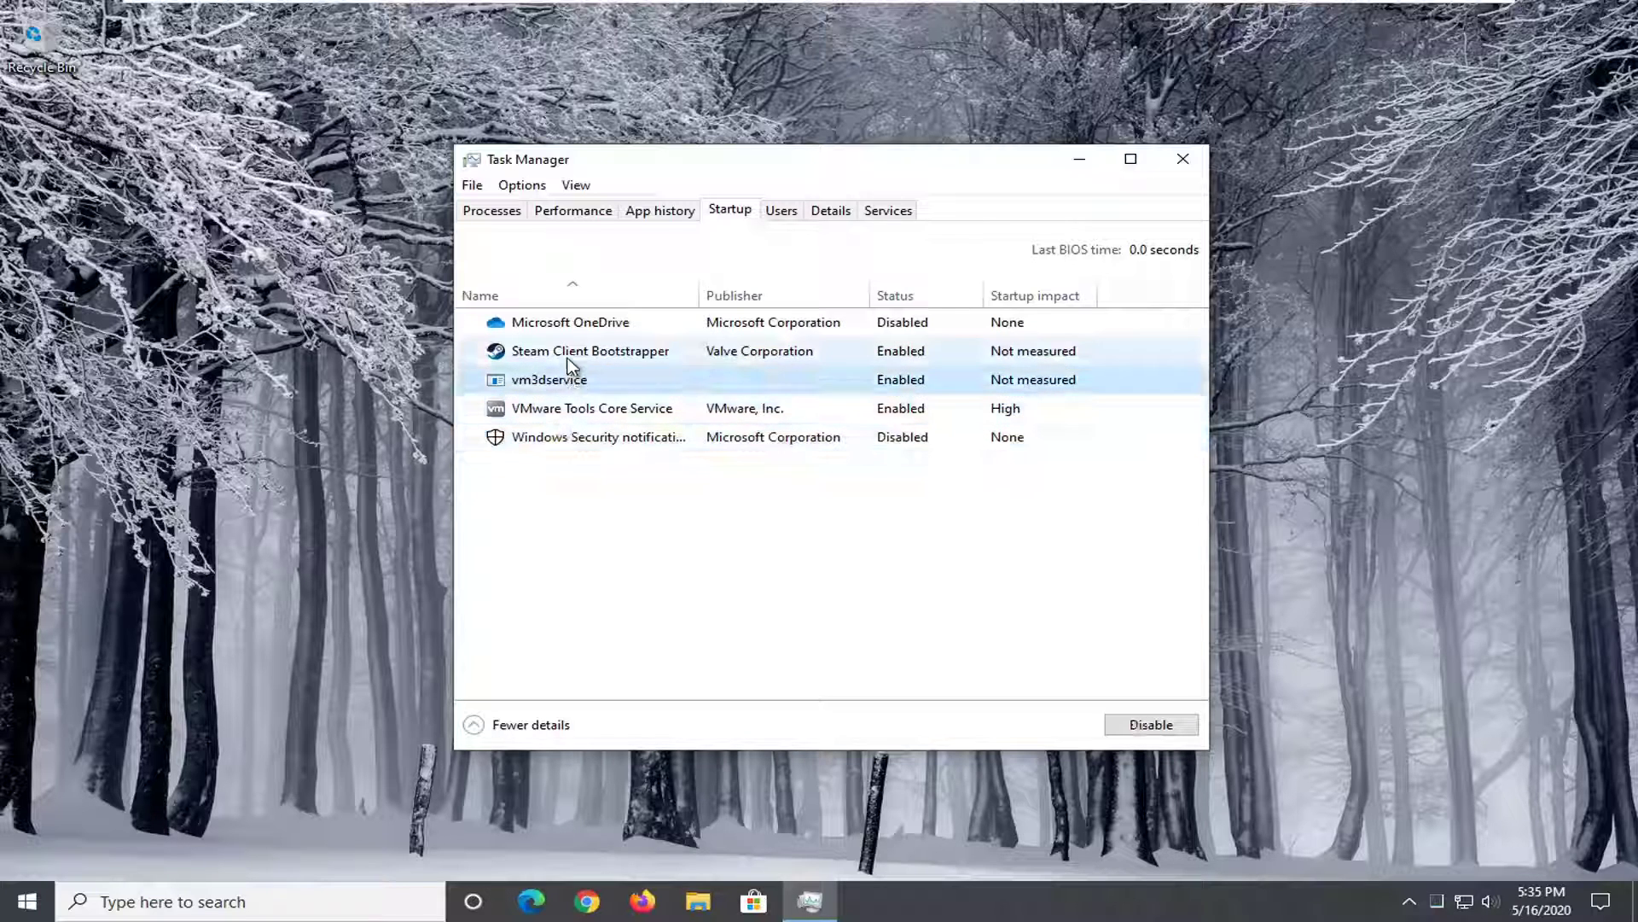
pyautogui.click(568, 353)
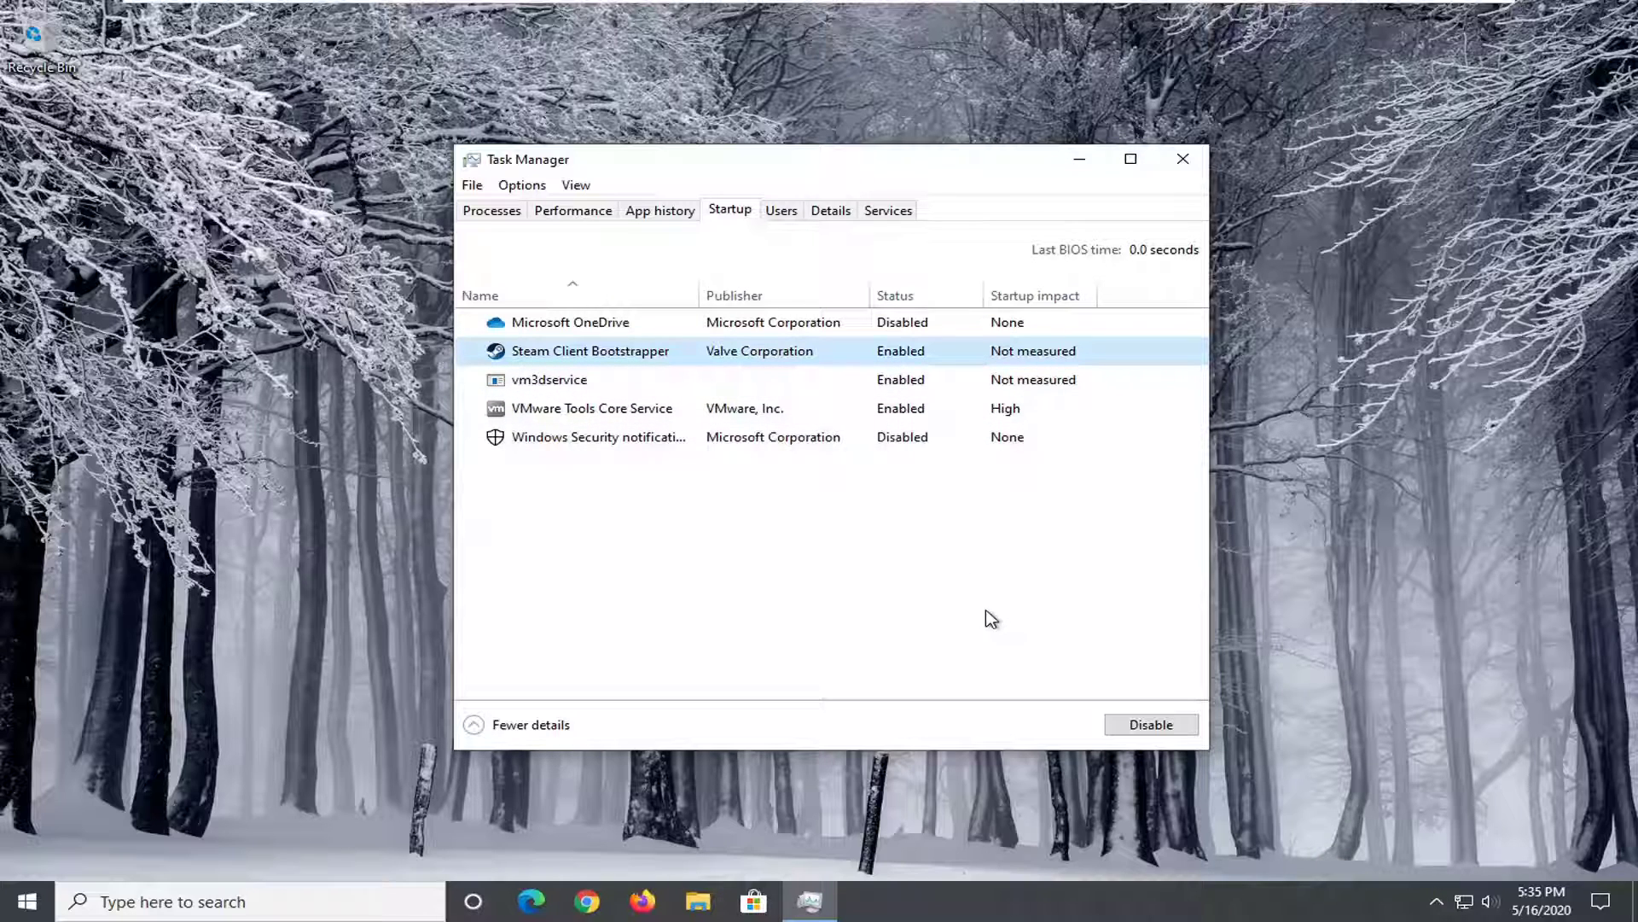
# Close Task Manager and open the Start menu to search for msconfig.
pyautogui.click(1183, 162)
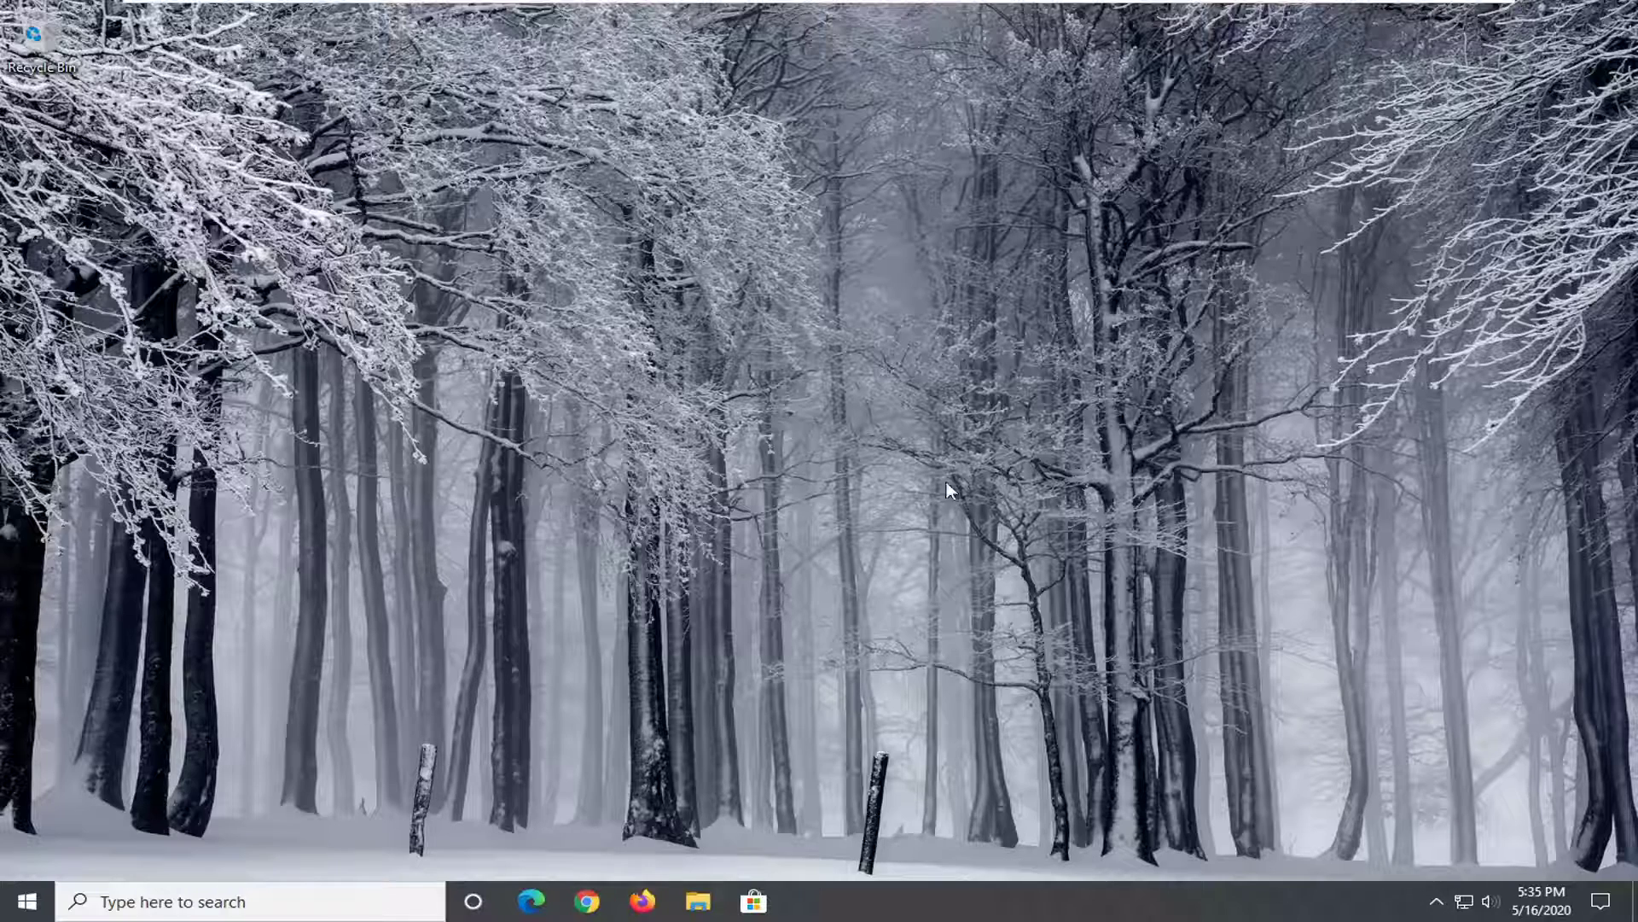
pyautogui.click(18, 903)
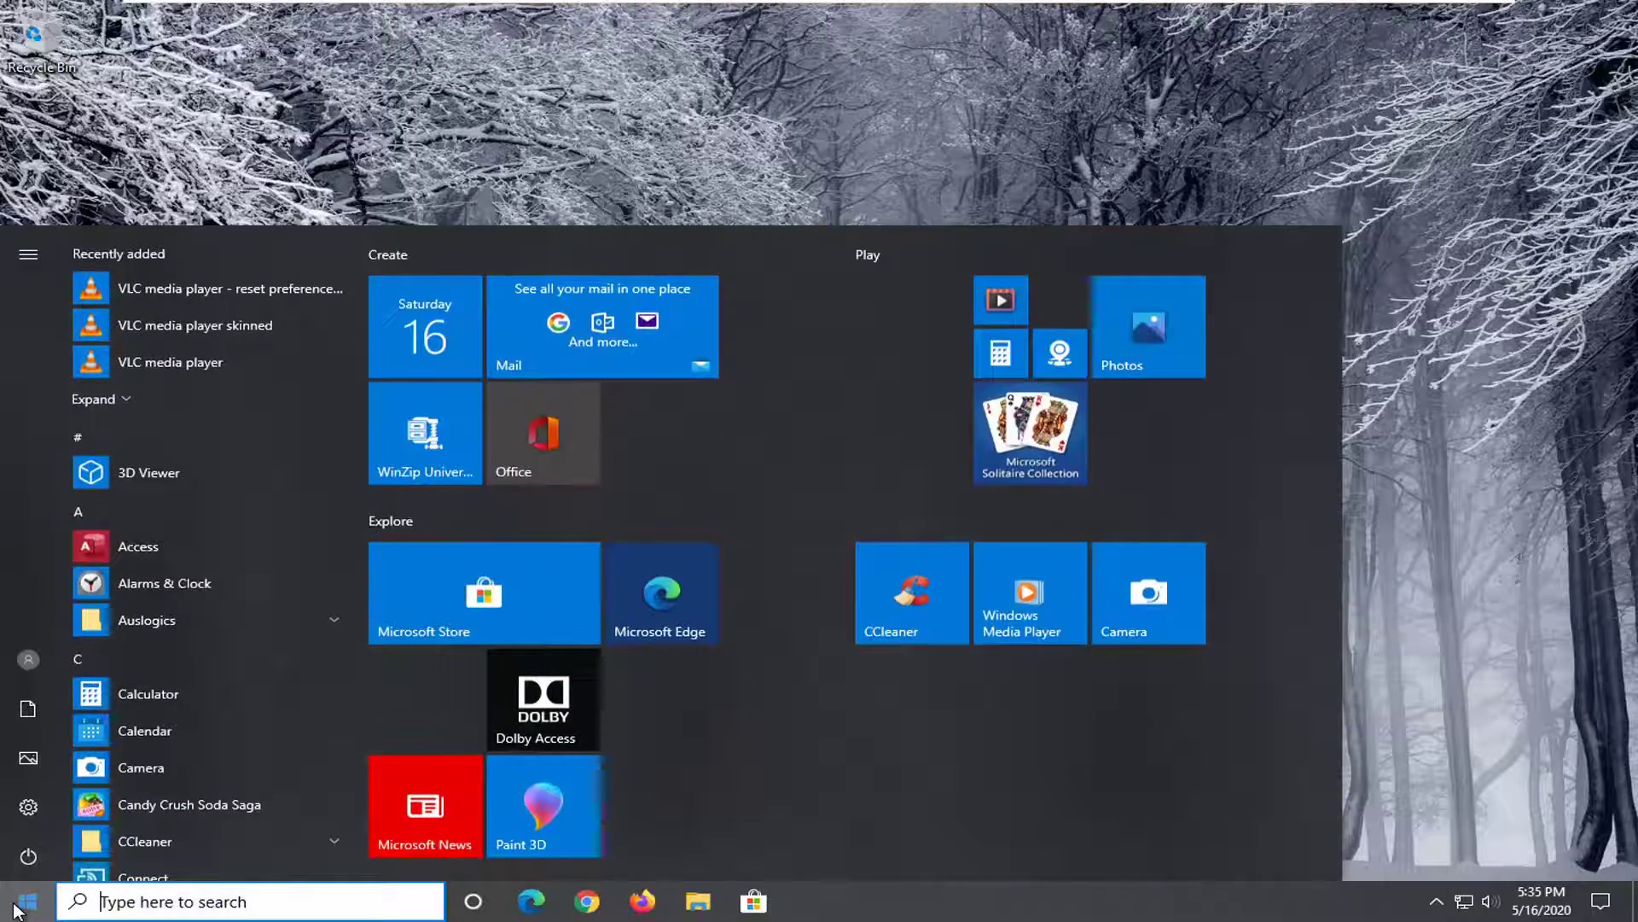
pyautogui.write('msconfig')
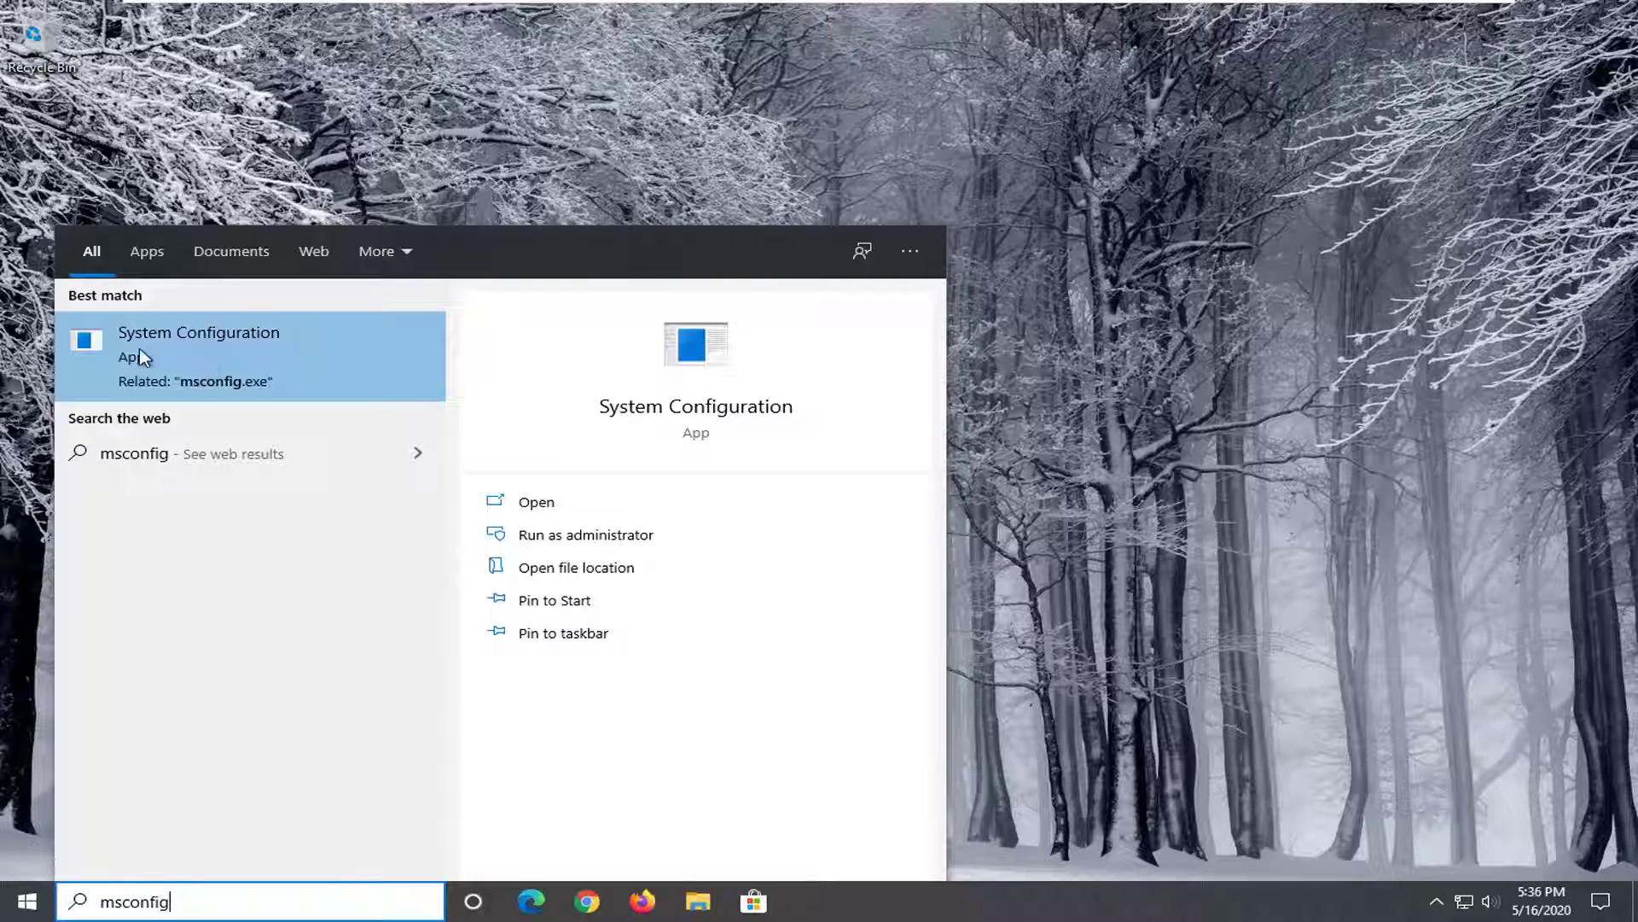
# Open System Configuration's Startup section and follow its link to Task Manager.
pyautogui.click(204, 344)
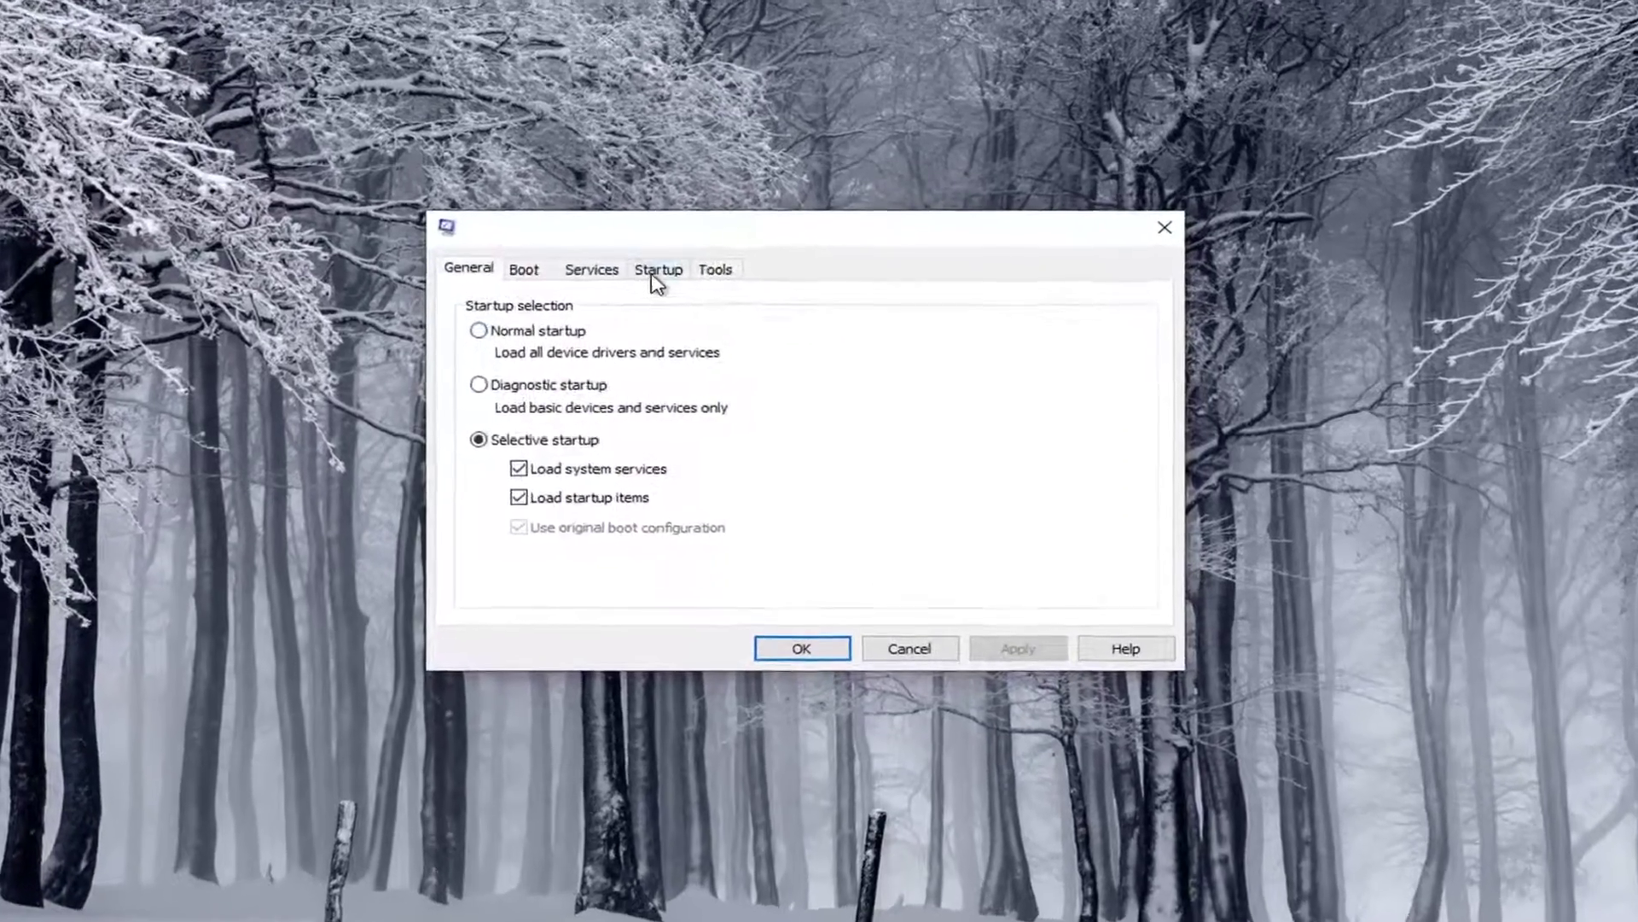
pyautogui.click(643, 270)
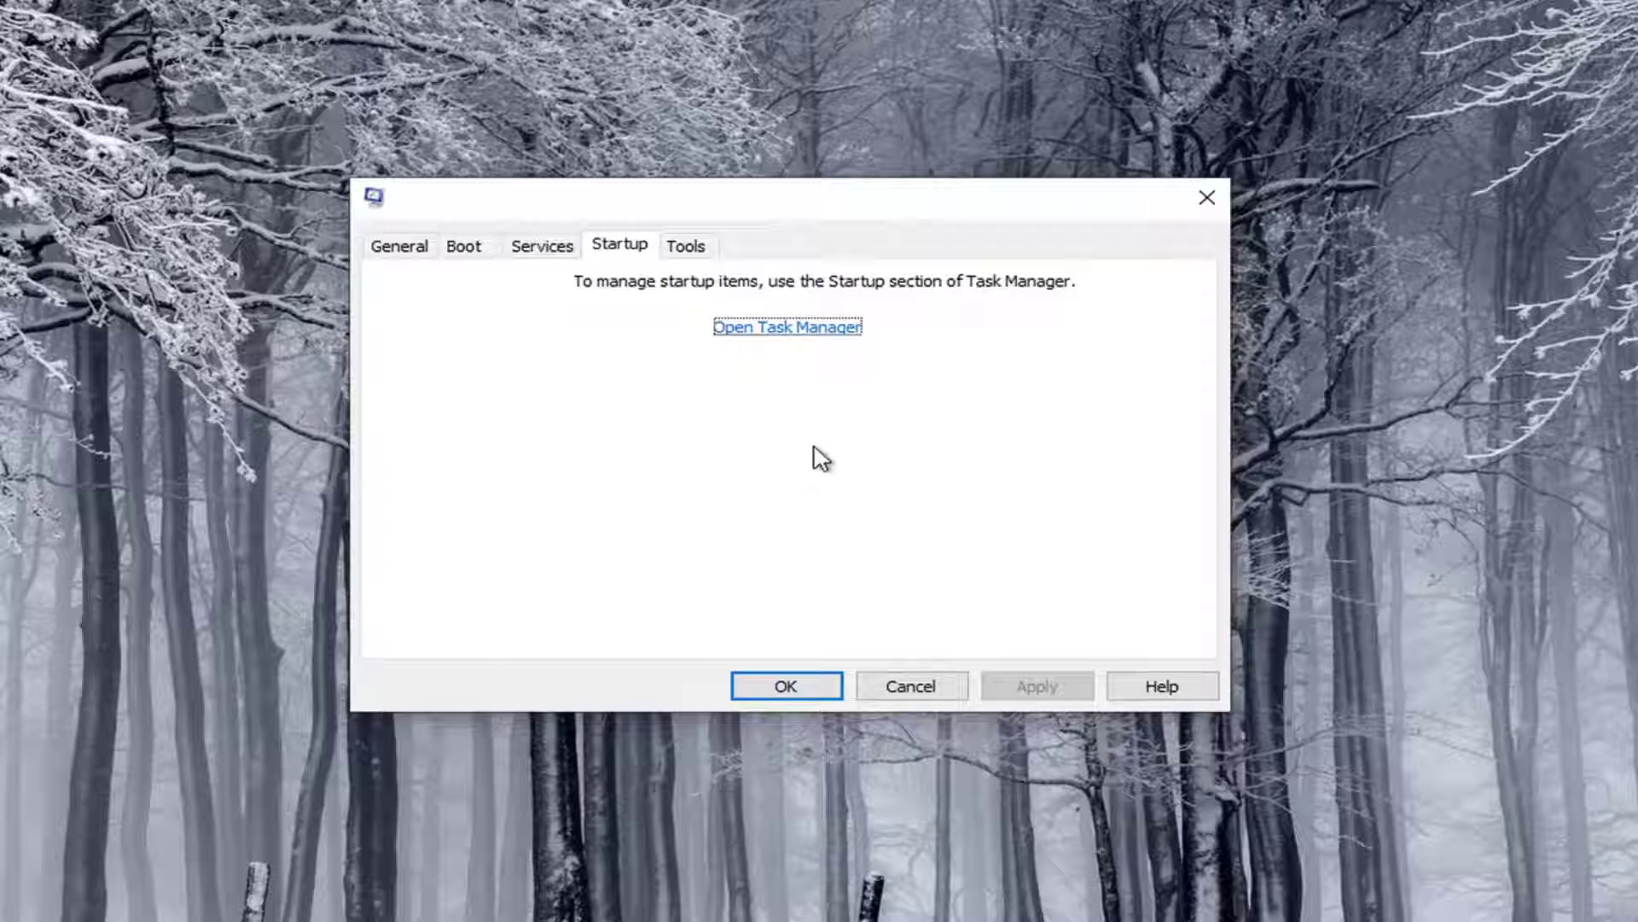
pyautogui.click(790, 329)
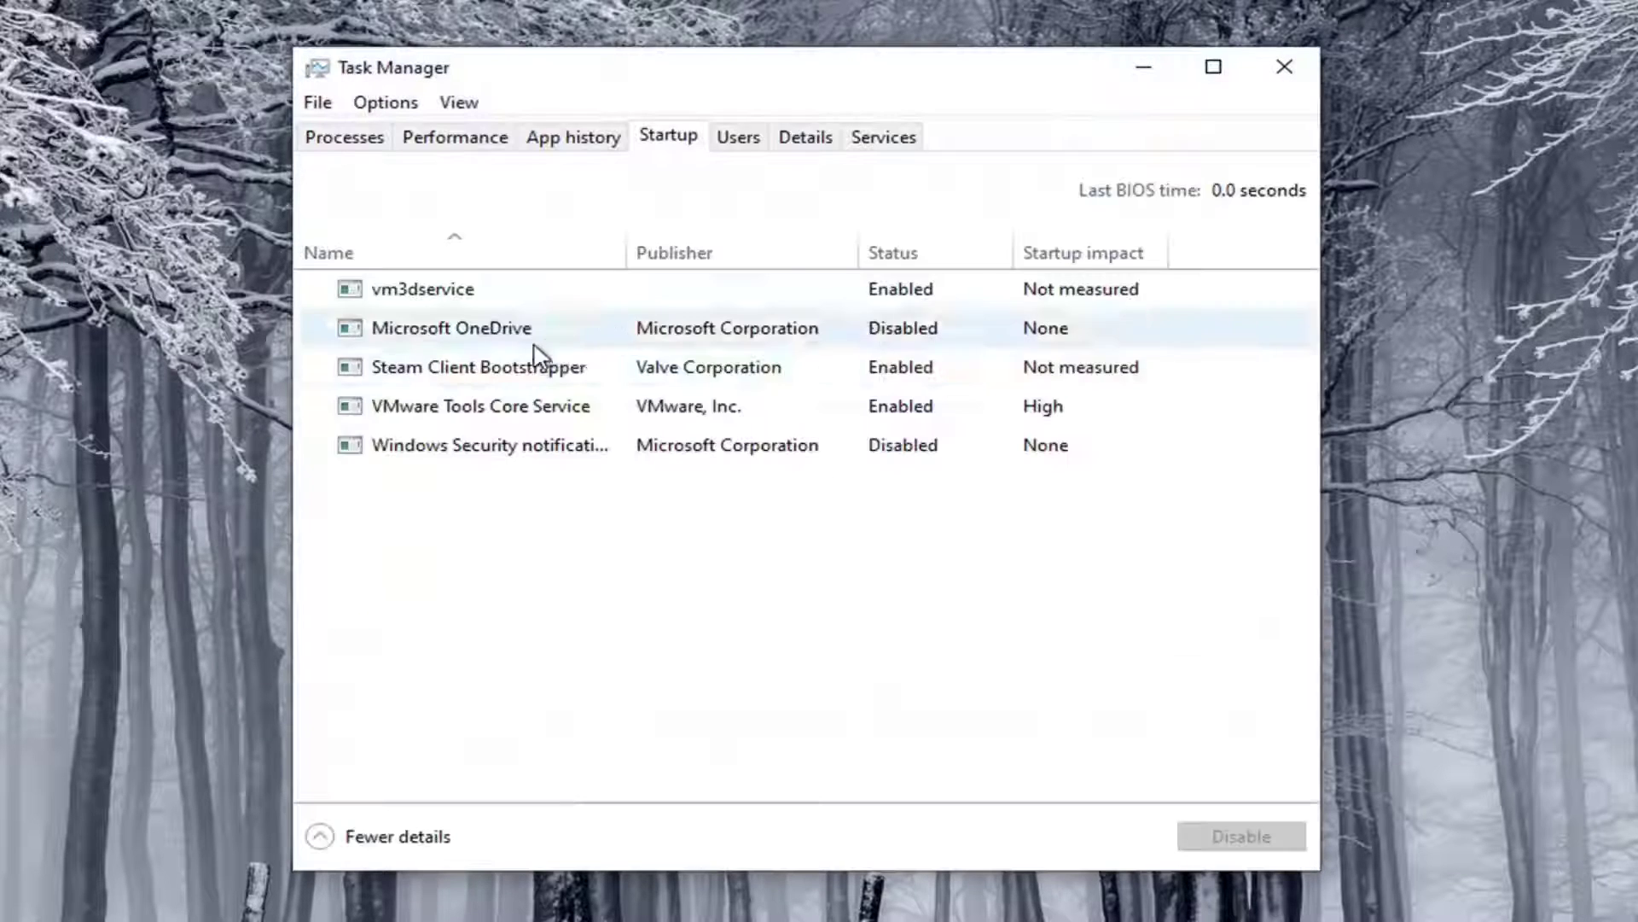
# Close Task Manager and dismiss System Configuration with OK.
pyautogui.moveTo(777, 54)
pyautogui.mouseDown()
pyautogui.moveTo(762, 442)
pyautogui.moveTo(799, 99)
pyautogui.mouseUp()
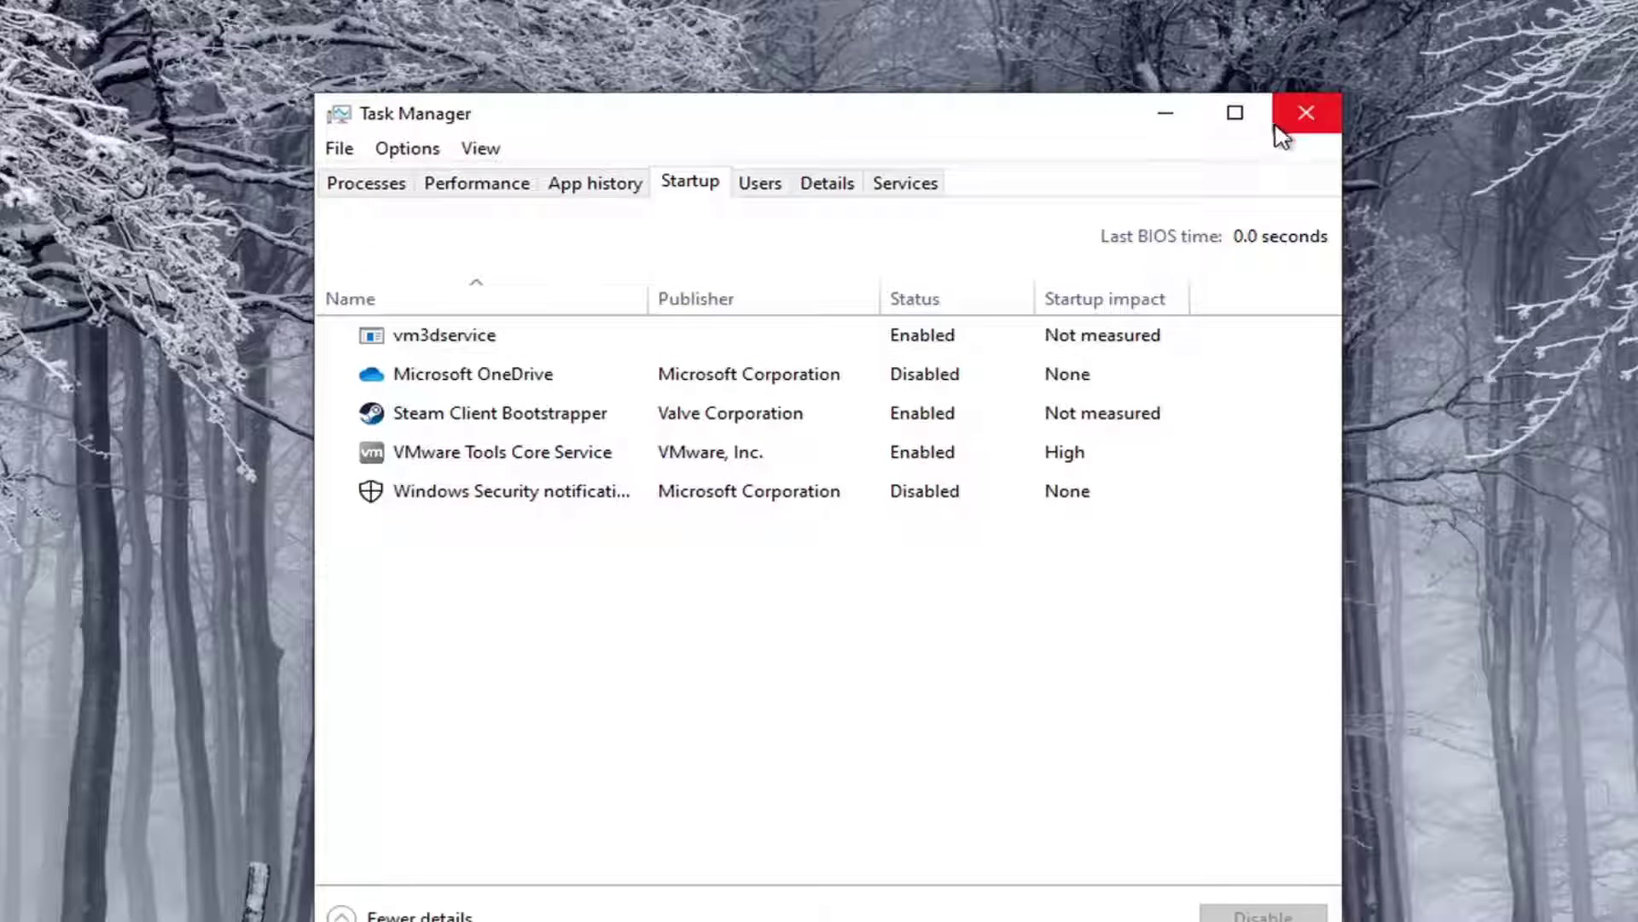
pyautogui.click(1278, 129)
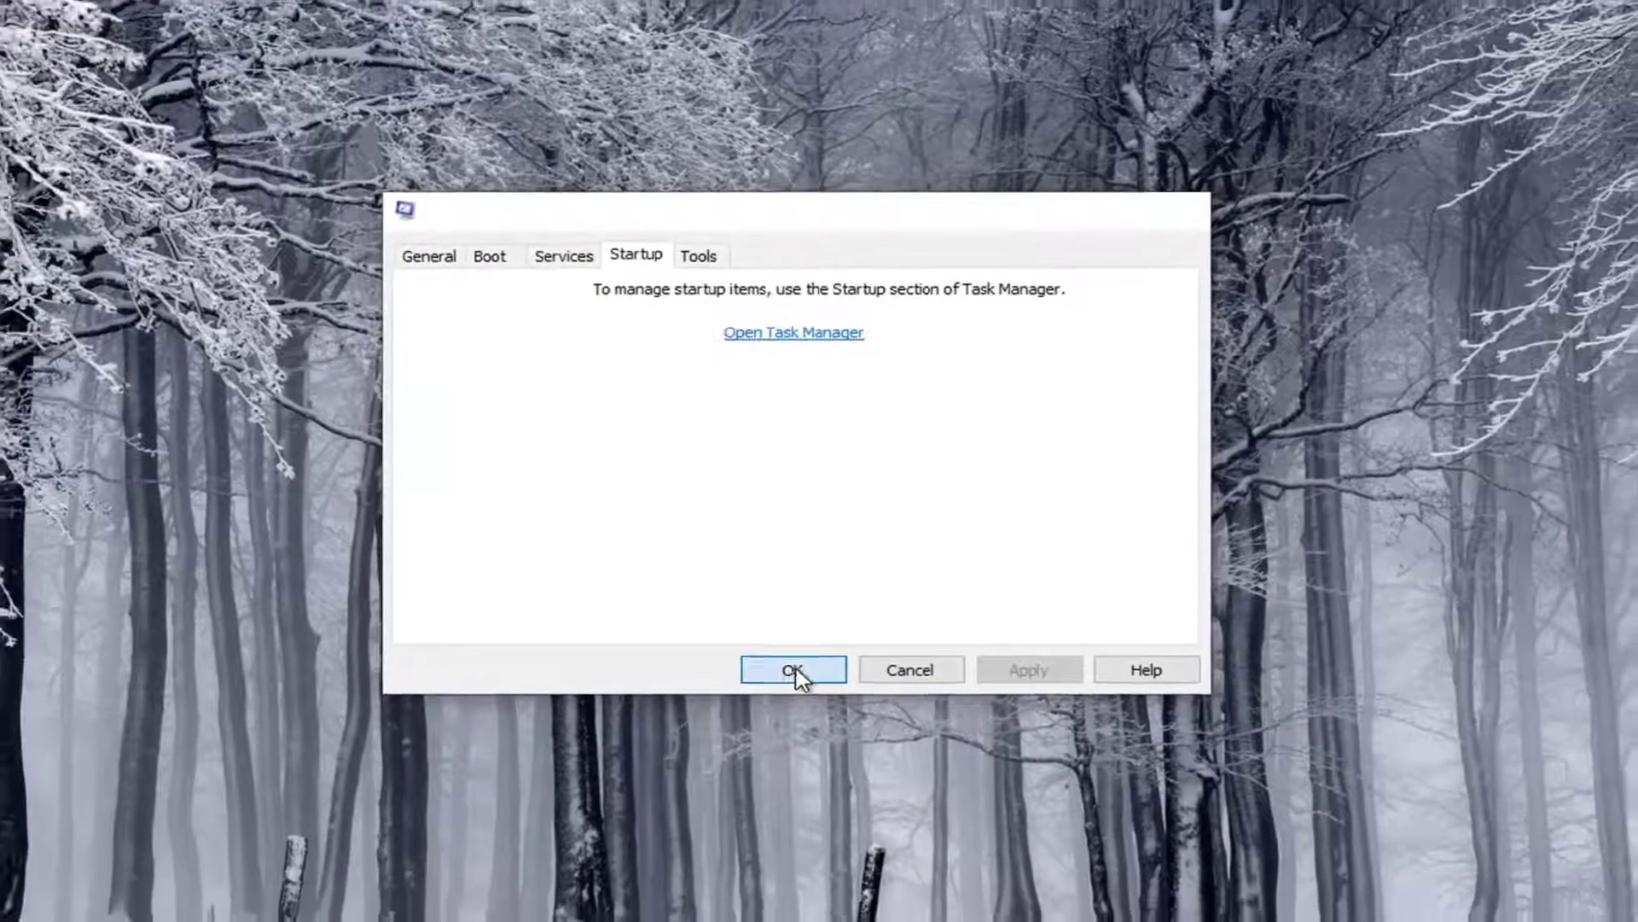
pyautogui.click(794, 670)
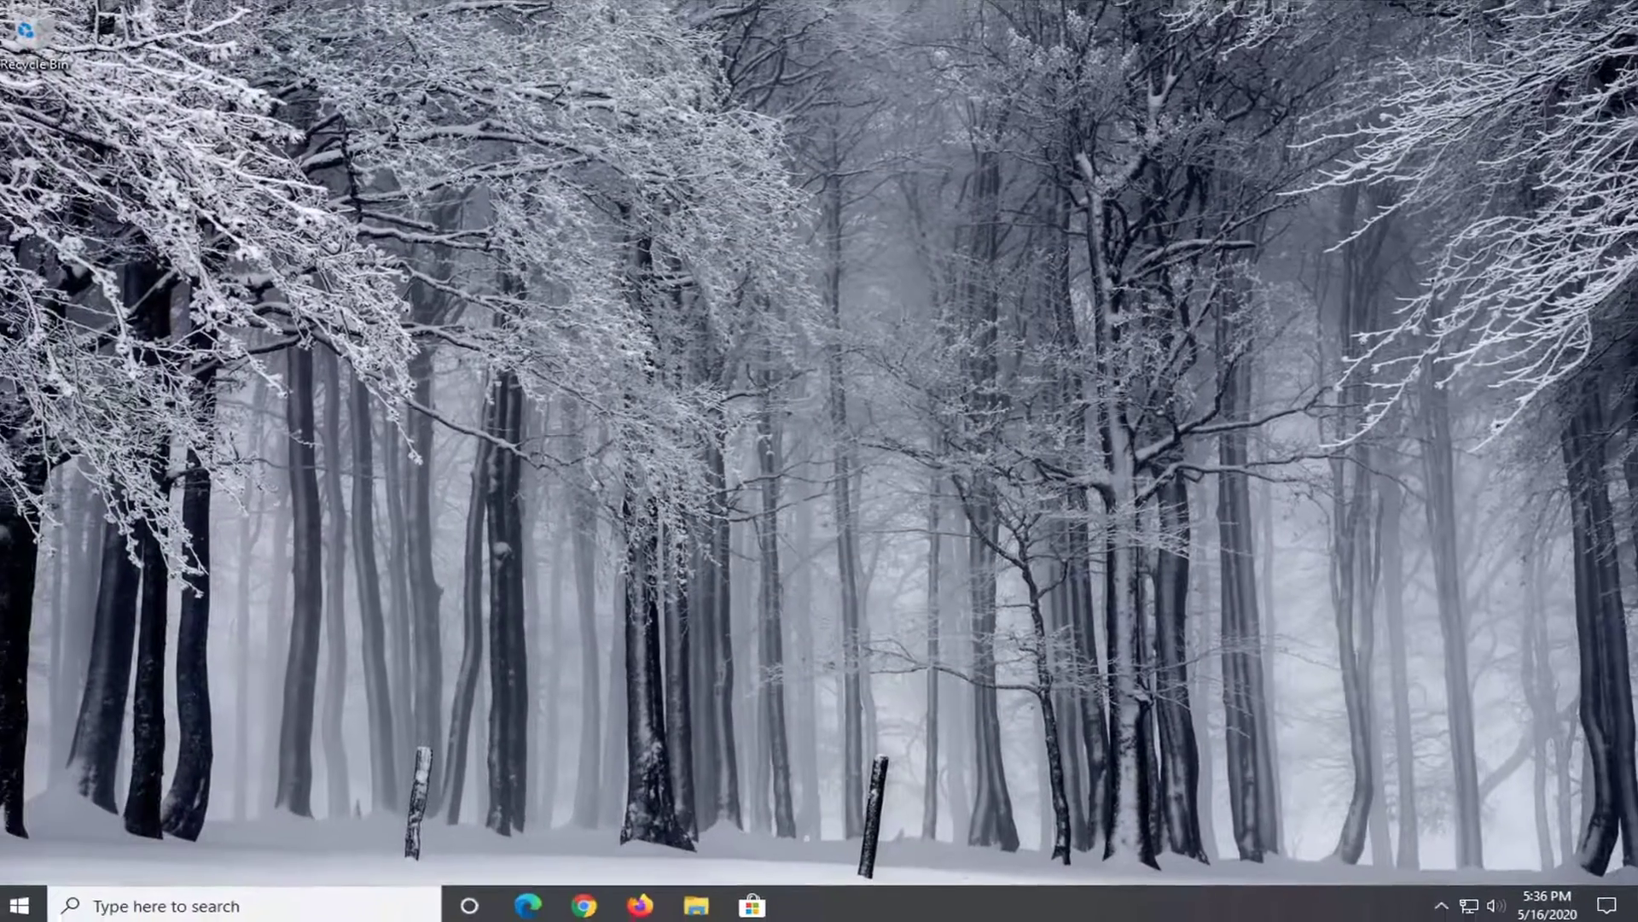